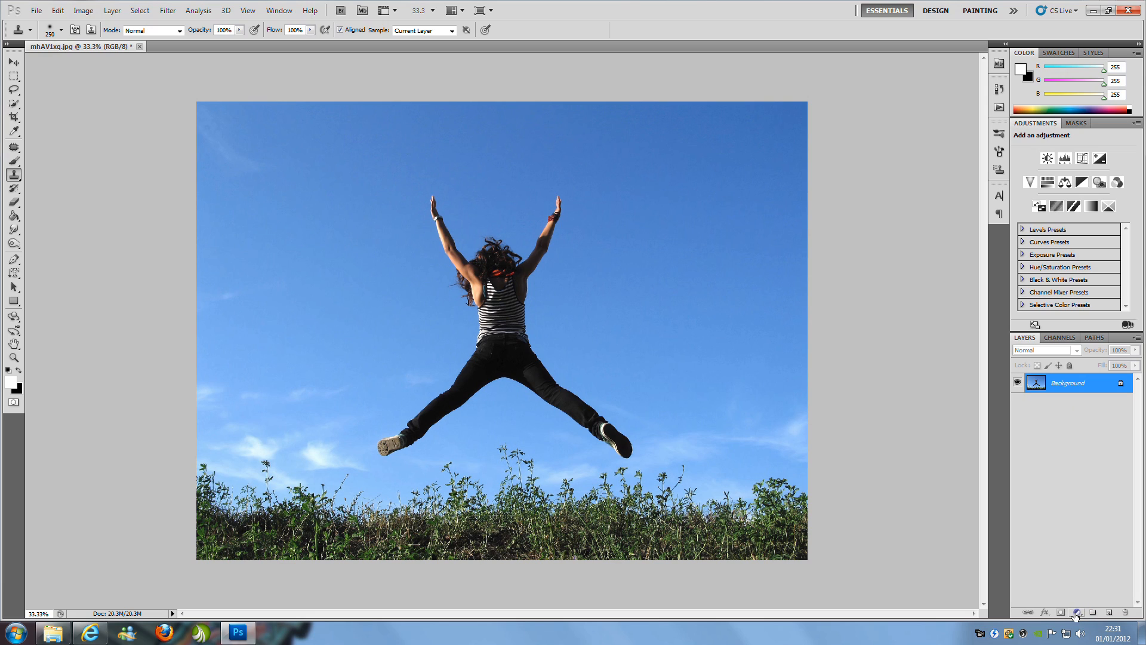
Step: Add a Curves adjustment layer above the Background and clip it to that layer
click(1078, 613)
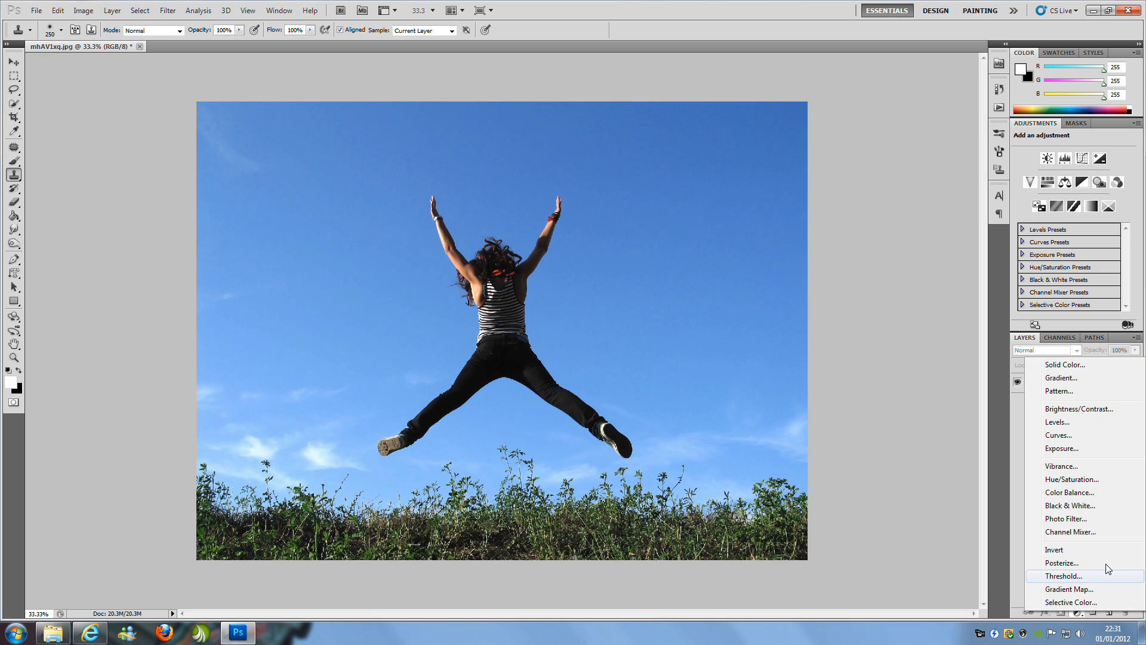
click(1069, 436)
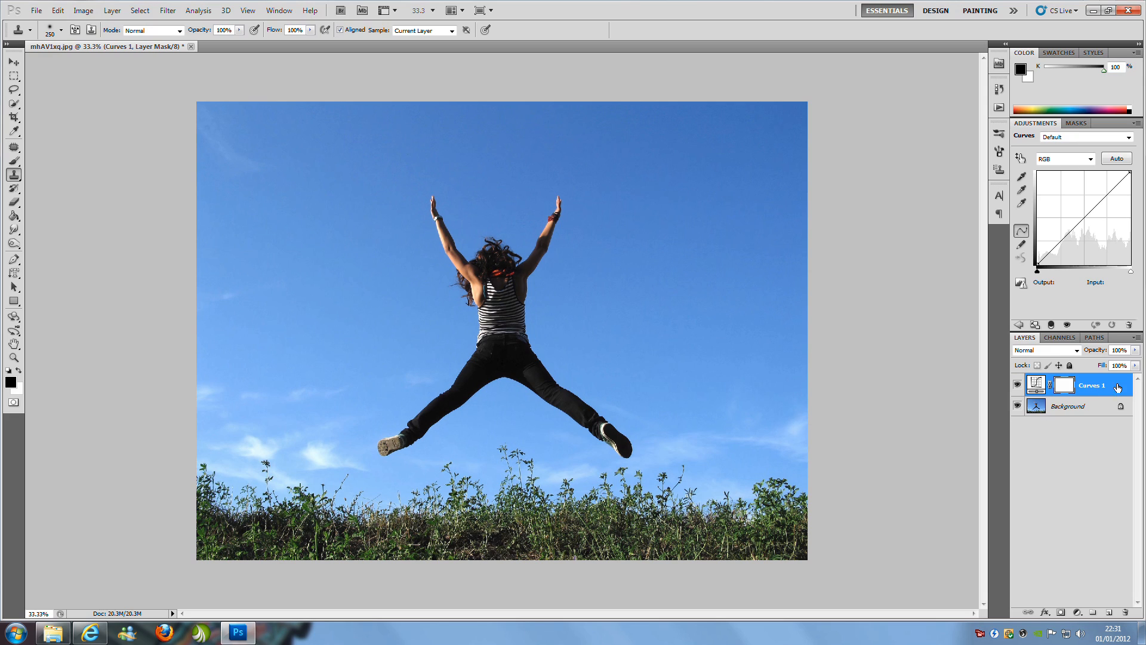
alt+click(1063, 397)
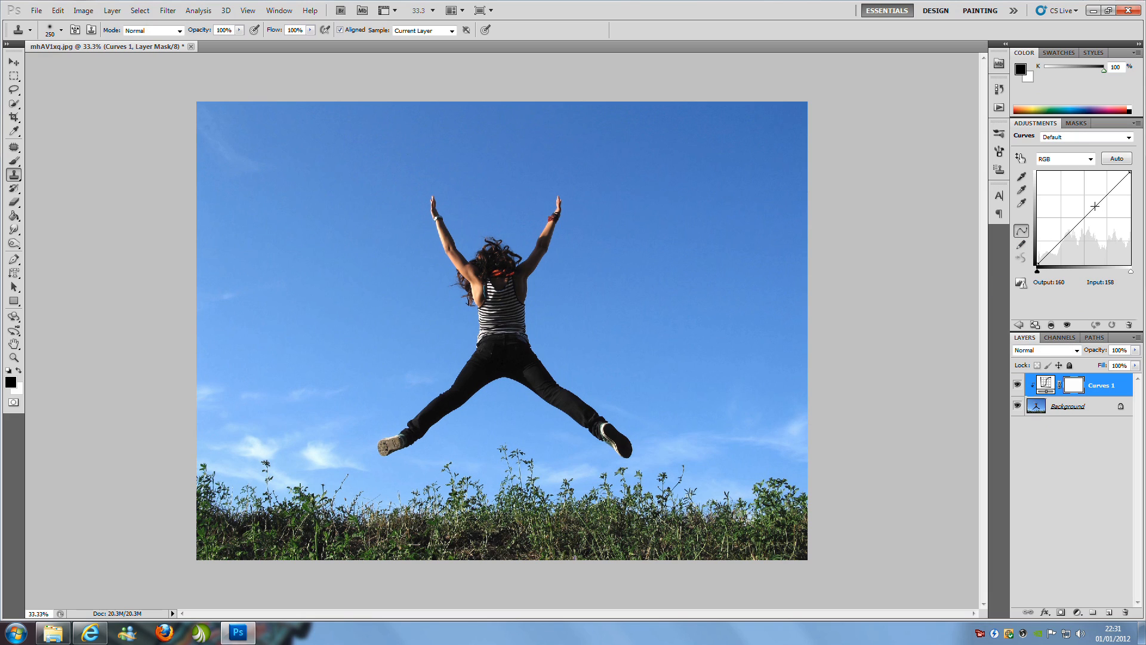
Step: Try darkening the midtones with an RGB curve point at output 118, input 130, and remove the point again
mouse_move(1093, 212)
mouse_down()
mouse_move(1099, 230)
mouse_move(1067, 201)
mouse_move(1085, 221)
mouse_up()
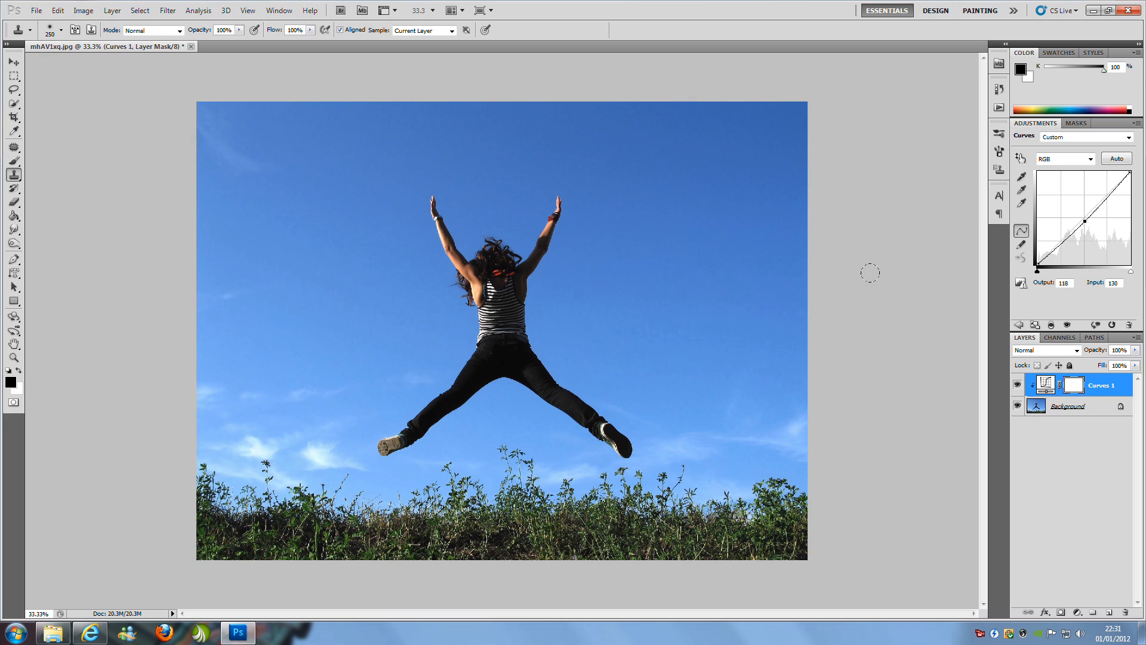
click(1091, 159)
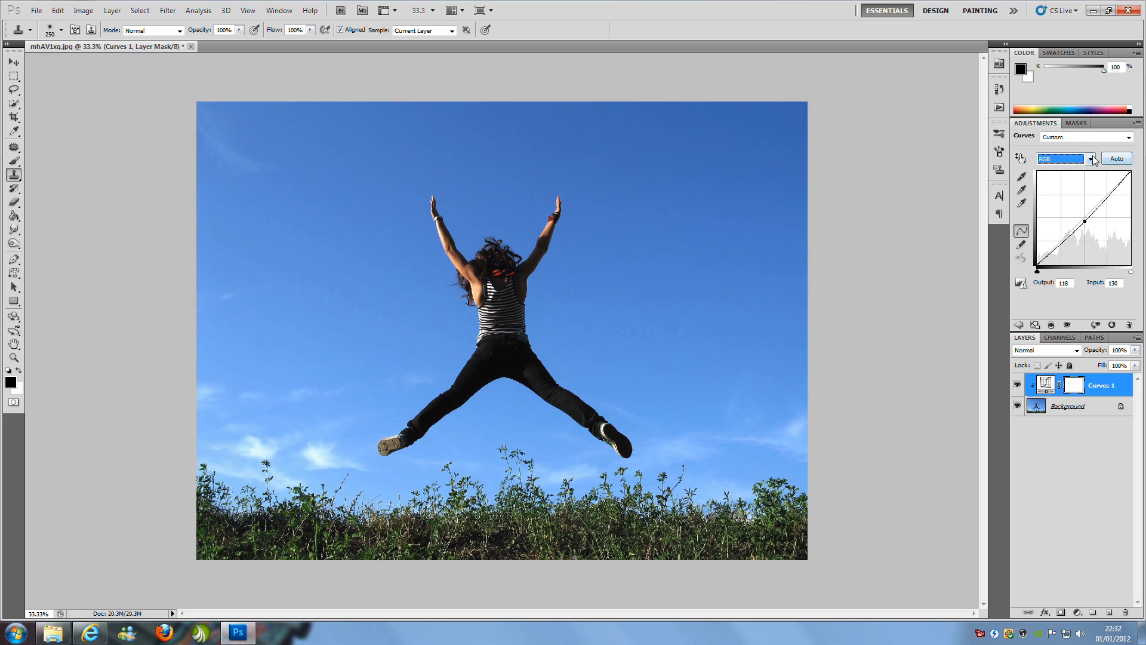
click(1092, 159)
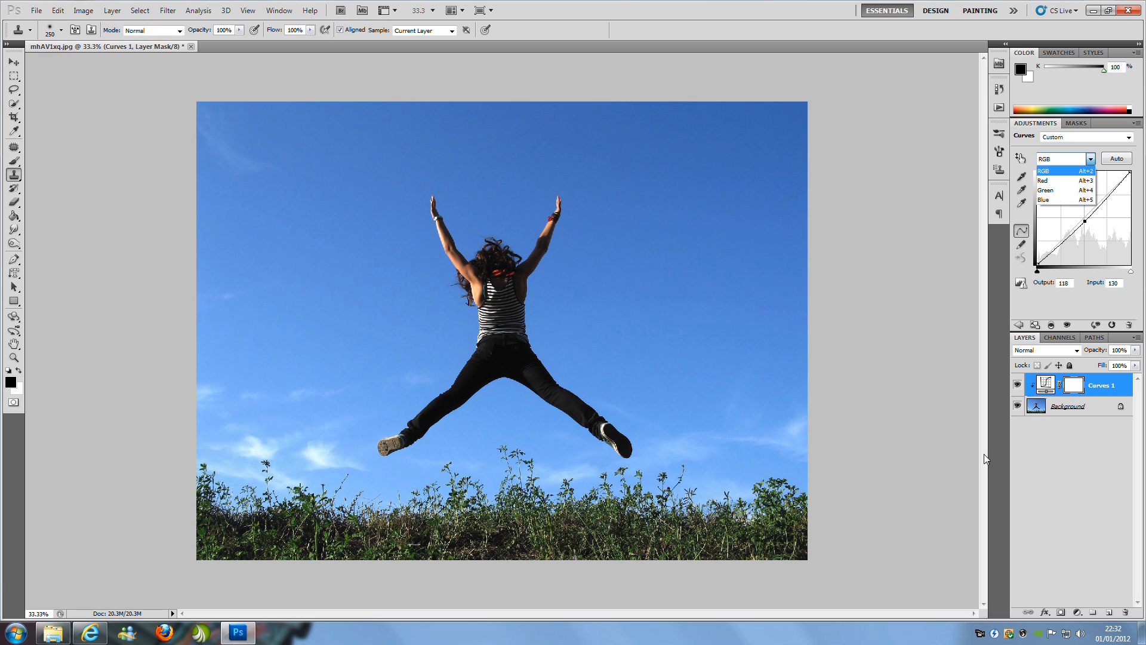
click(1068, 221)
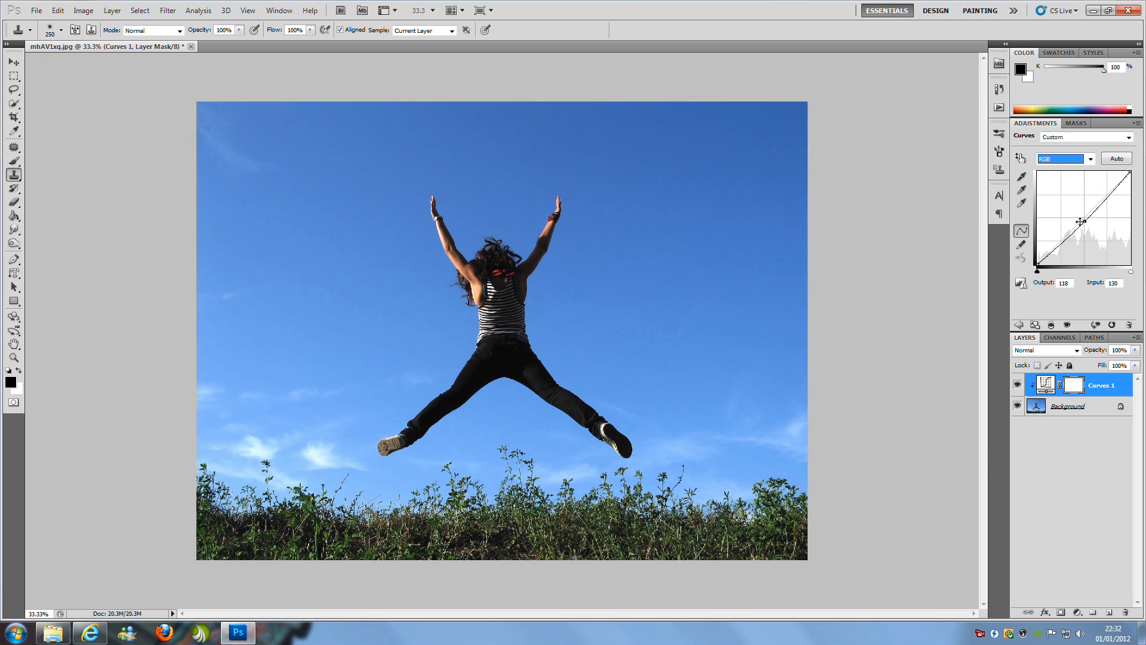
mouse_move(1085, 221)
mouse_down()
mouse_move(1078, 211)
mouse_move(1086, 218)
mouse_up()
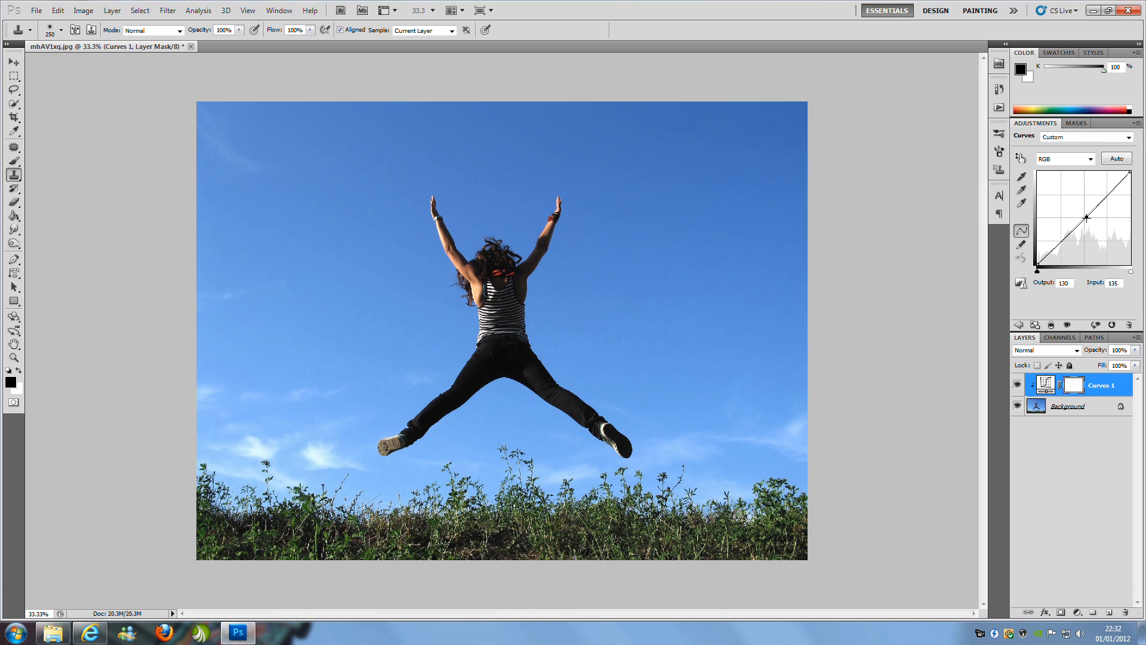
drag(1086, 218, 841, 241)
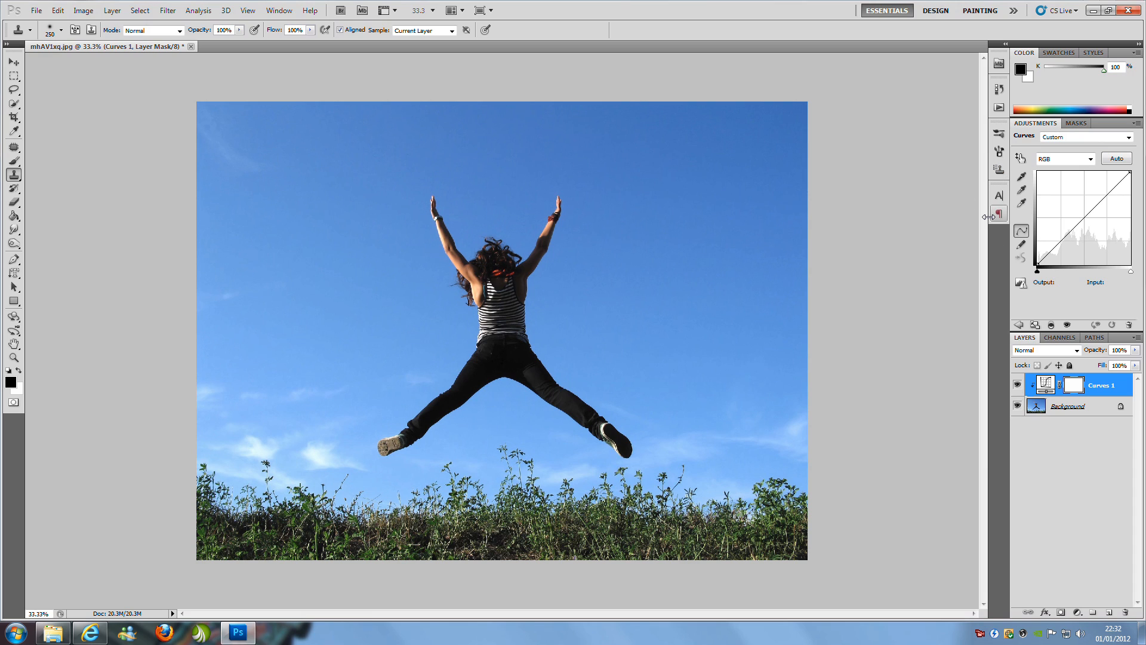
Step: Shape the RGB curve into an S by lowering a shadow point and raising a highlight point to output 206, input 179
click(1076, 222)
drag(1077, 222, 1073, 240)
drag(1112, 193, 1103, 189)
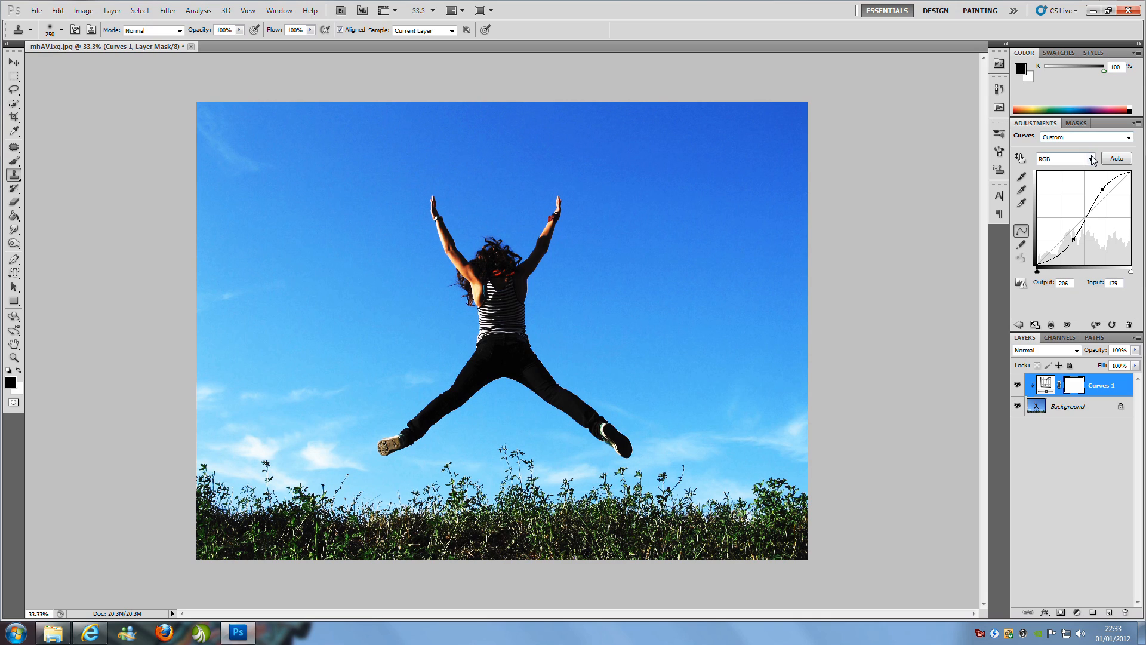
Step: Boost the reds by raising a point on the Red channel's curve to output 194, input 82
click(1090, 158)
click(1060, 182)
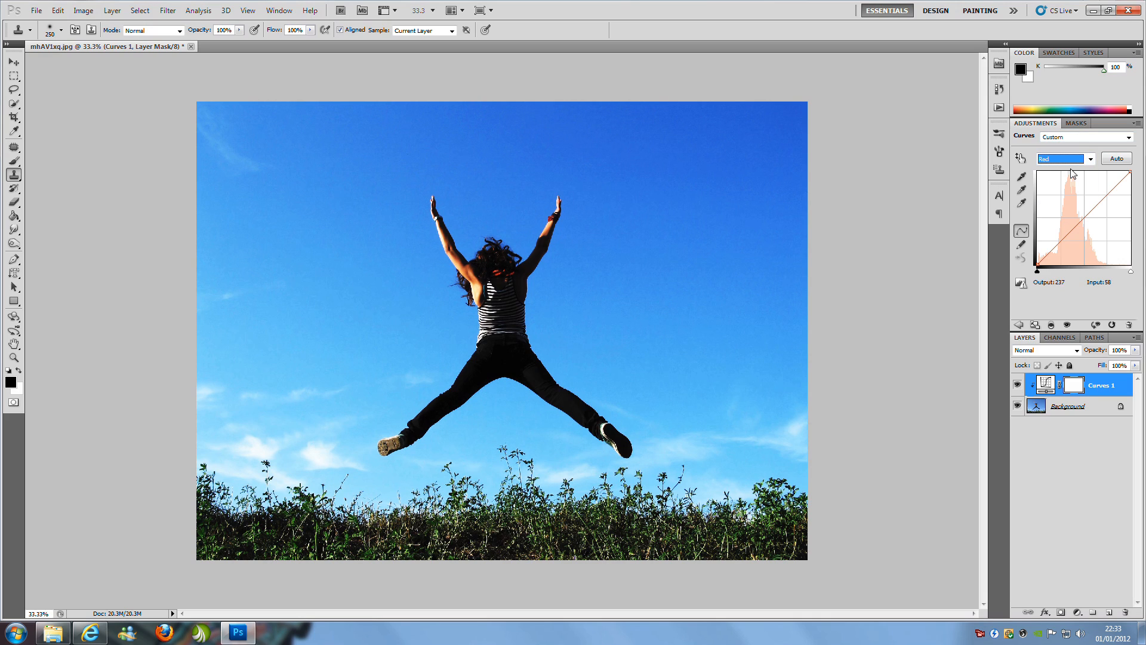
click(1066, 159)
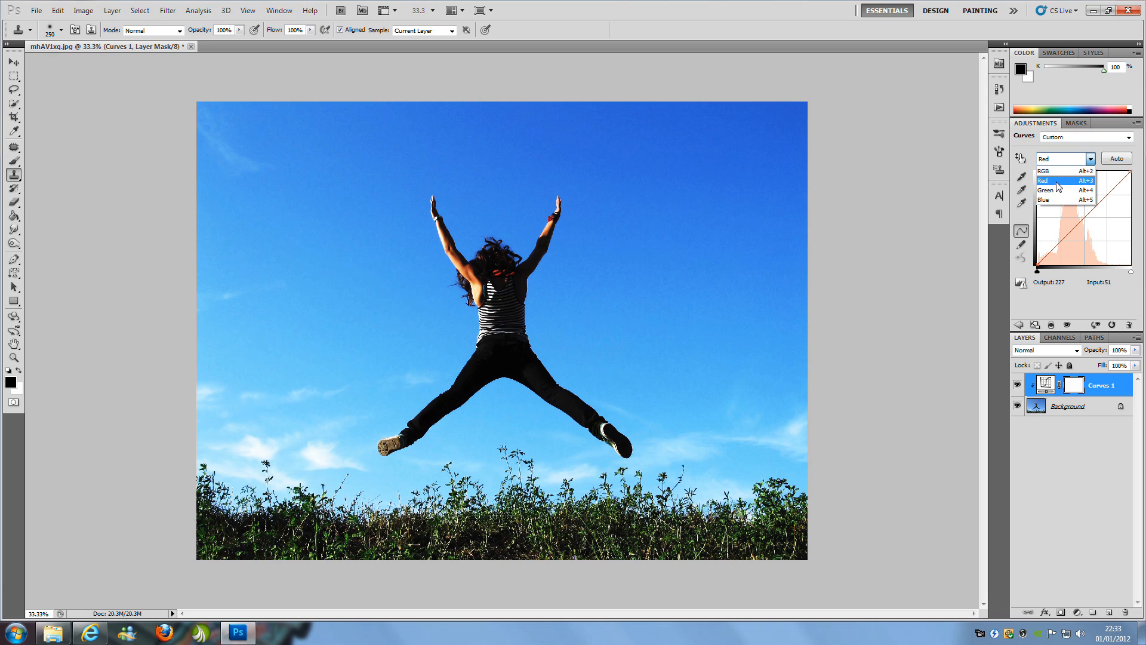
click(1057, 180)
click(1093, 202)
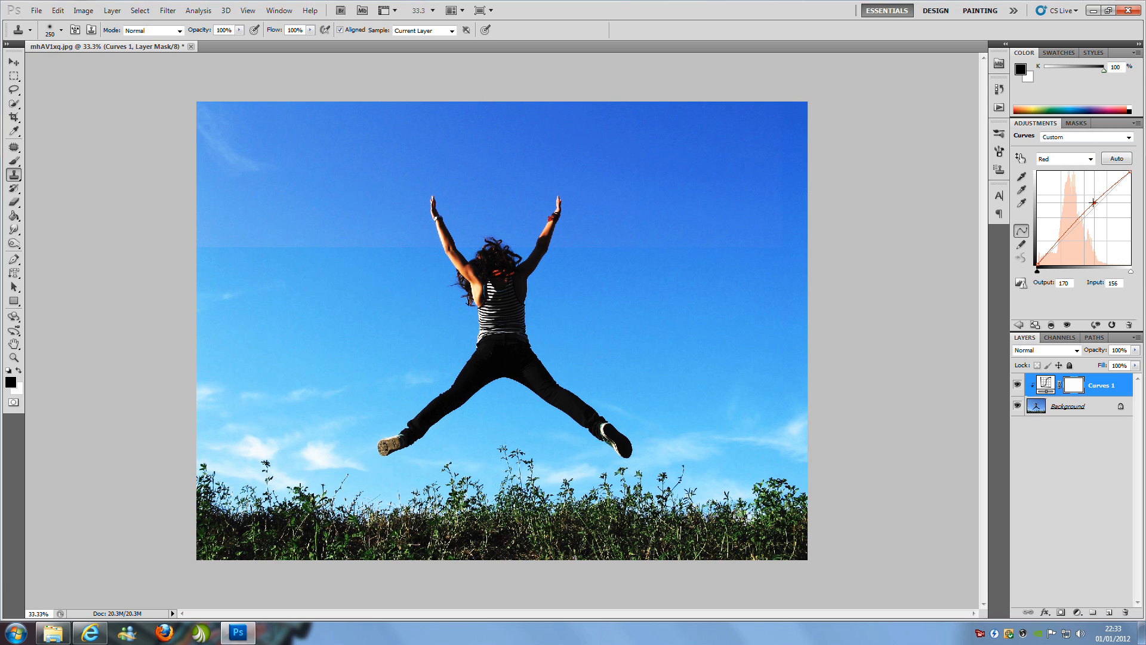
drag(1093, 202, 1068, 193)
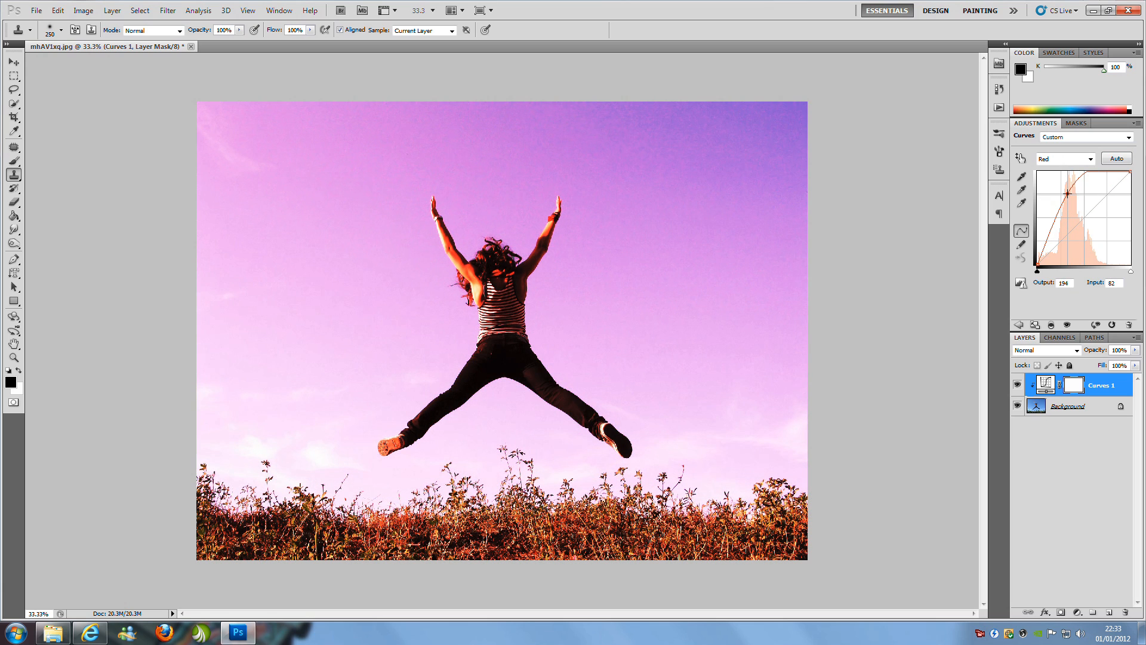
Step: Lower the Red channel's curve point to output 122, input 156, and remove it from the curve
drag(1068, 193, 1094, 220)
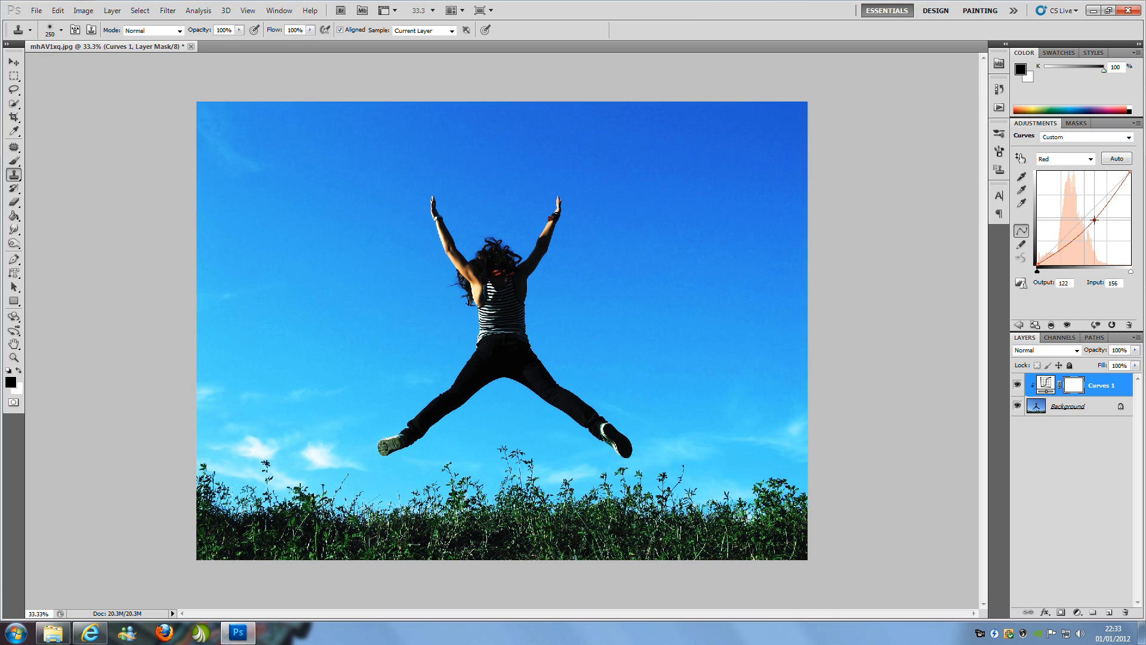
click(1090, 159)
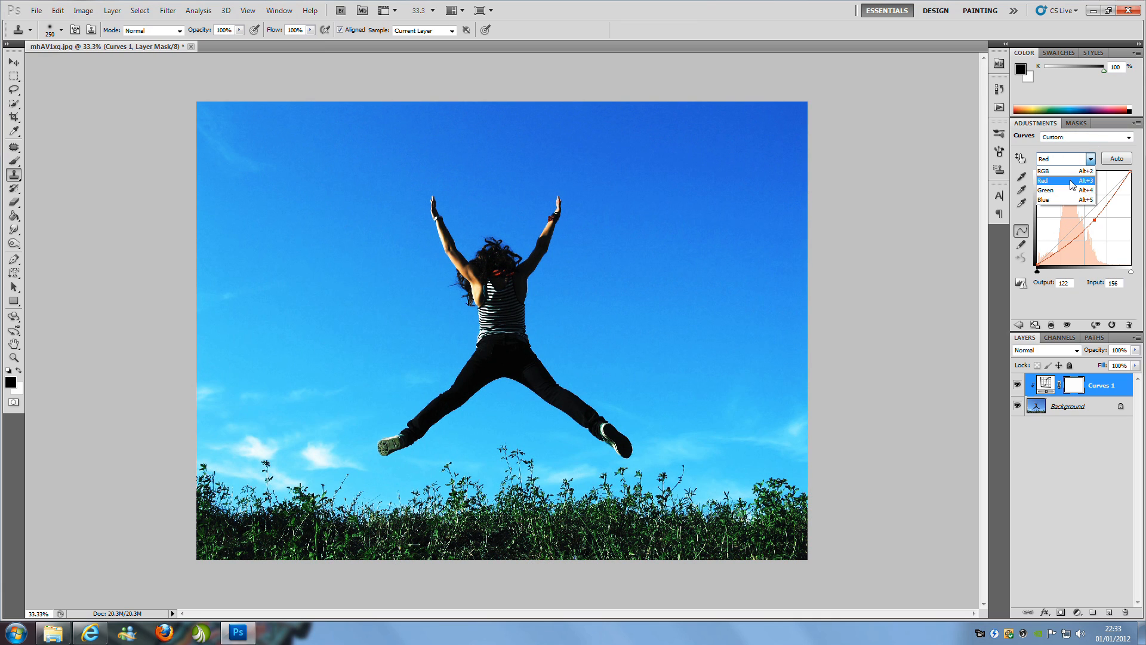
click(1095, 222)
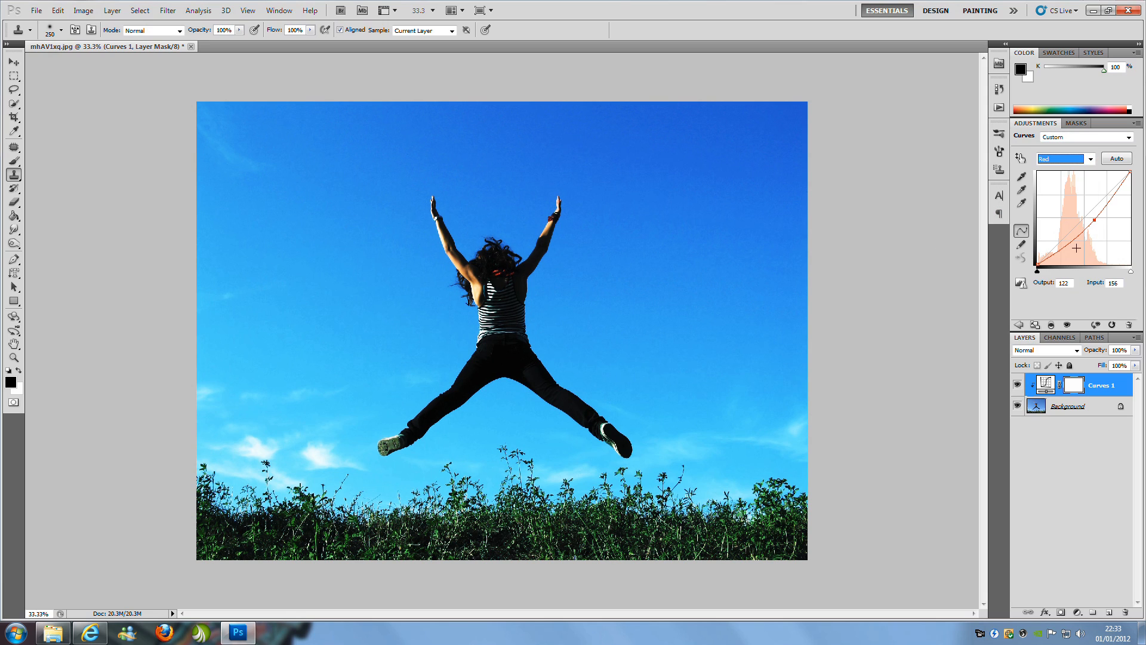
drag(1093, 220, 961, 253)
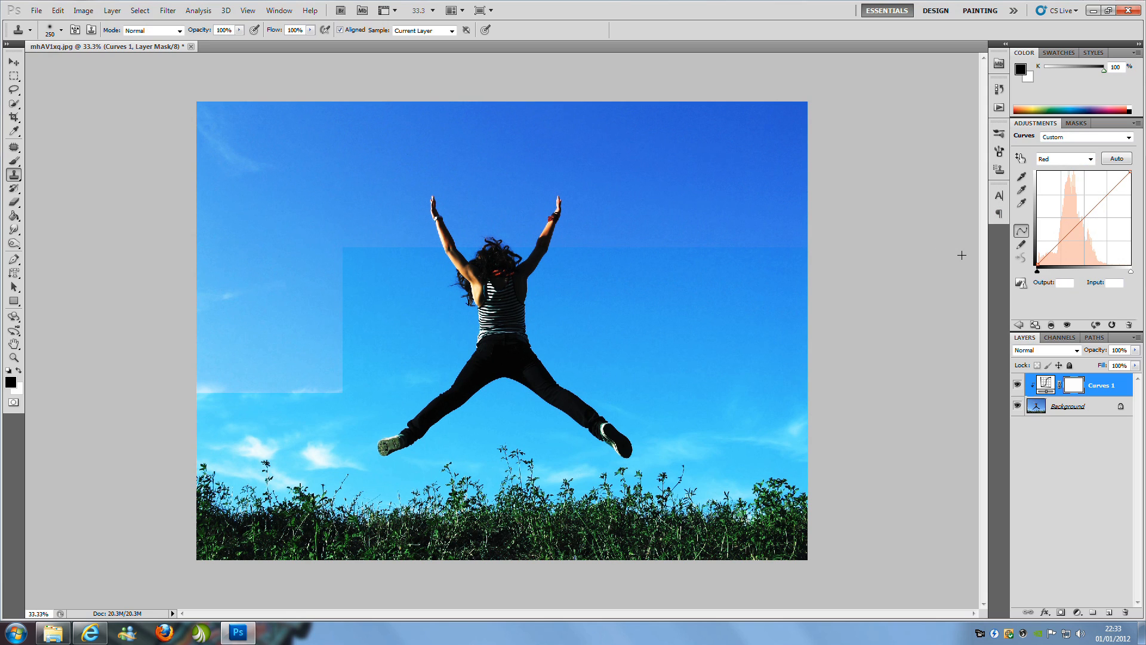
Step: Try moving a point on the Green channel's curve and remove it again
click(1048, 159)
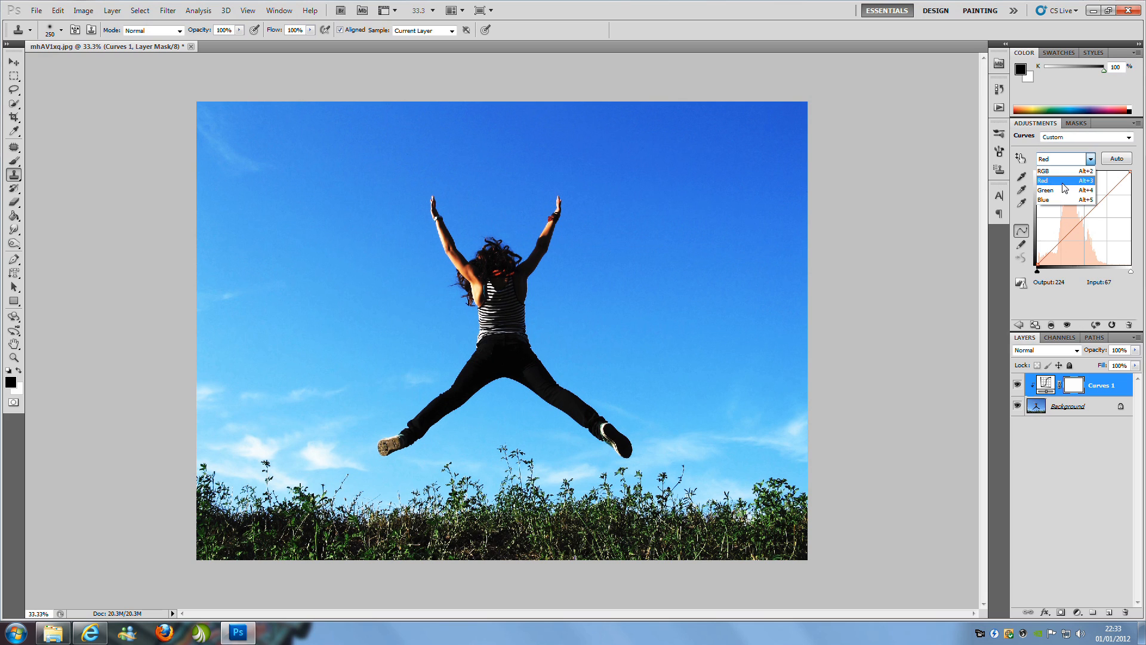
click(1062, 193)
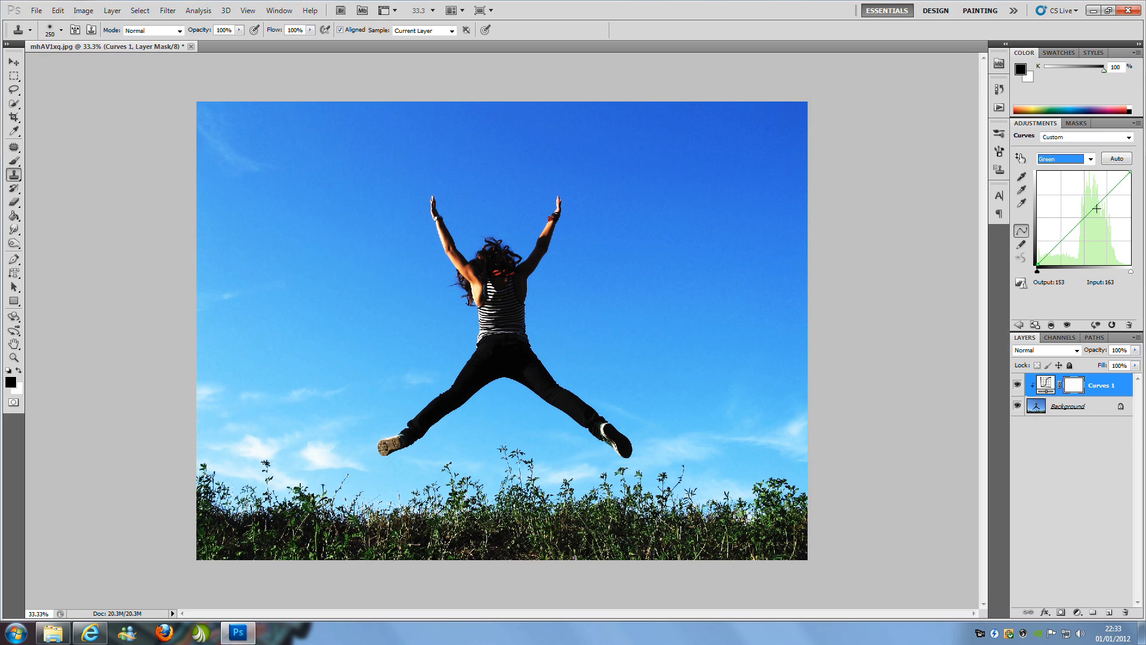
mouse_move(1096, 208)
mouse_down()
mouse_move(1067, 197)
mouse_move(1103, 226)
mouse_move(1086, 209)
mouse_up()
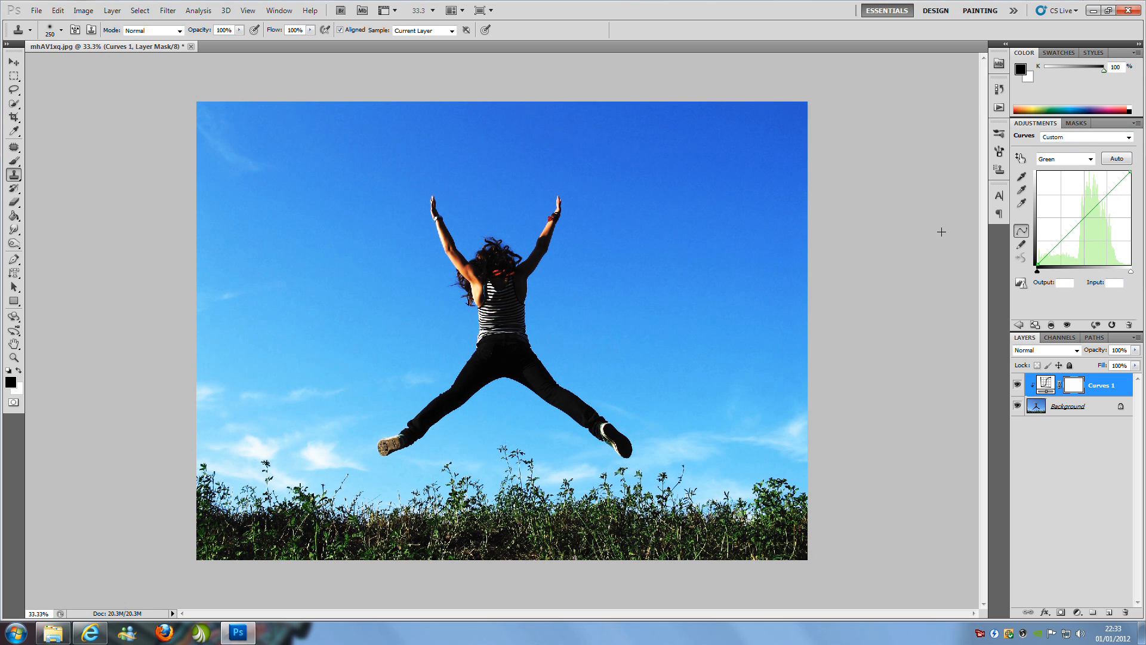
Step: View the Blue channel's curve and return to the composite RGB curve
click(1090, 158)
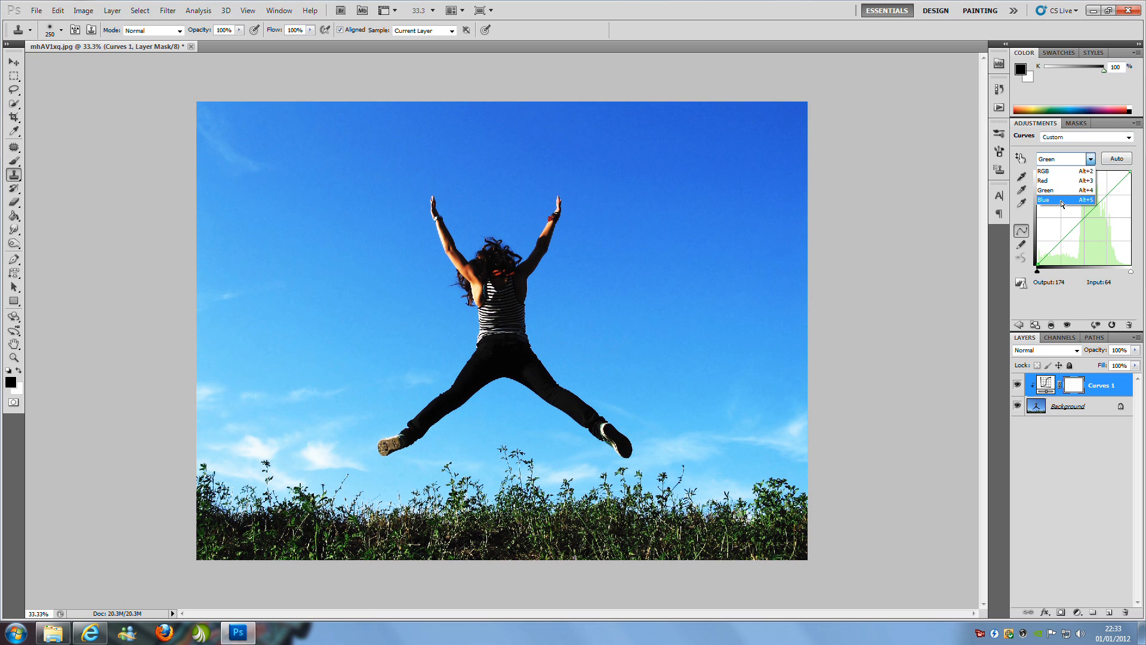
click(1064, 200)
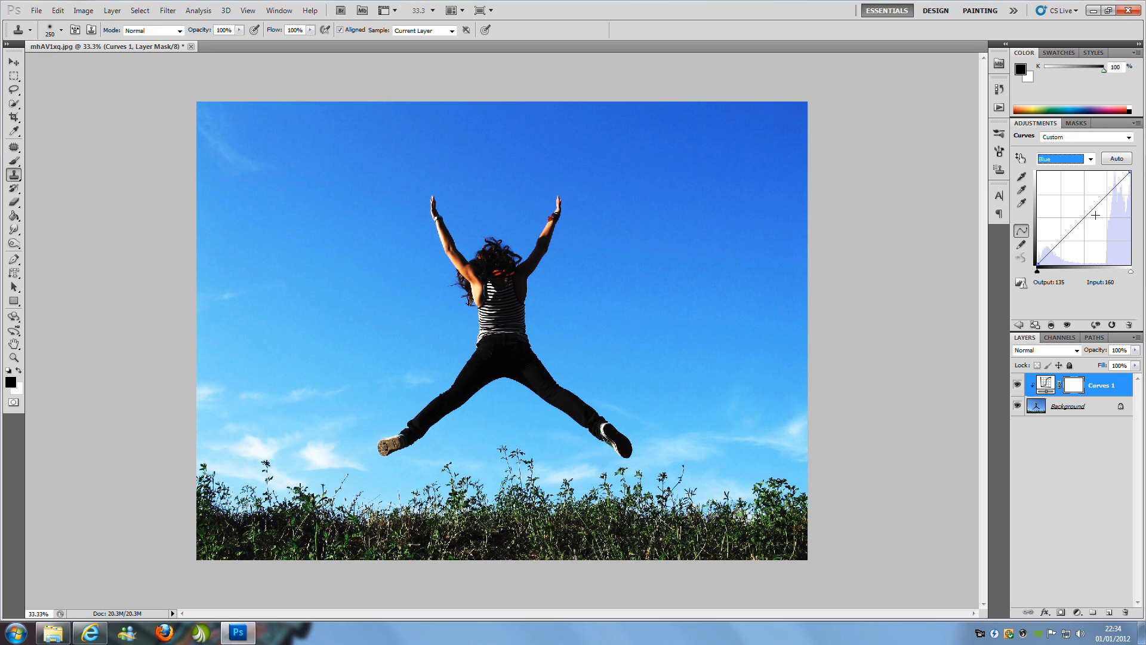
click(1070, 158)
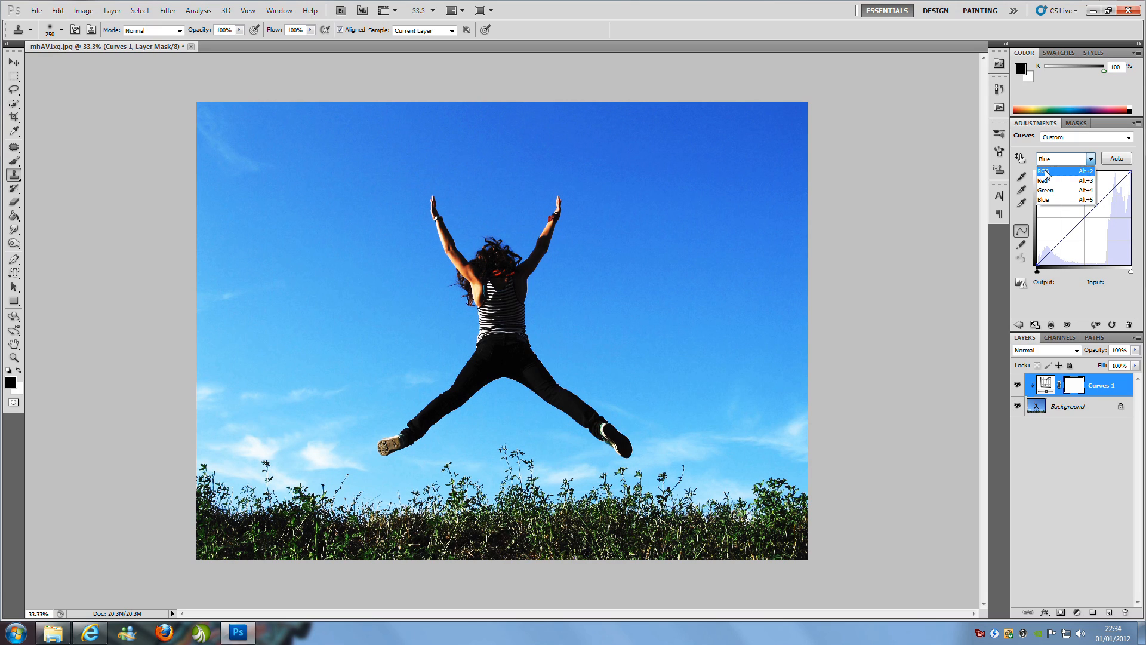
click(1051, 170)
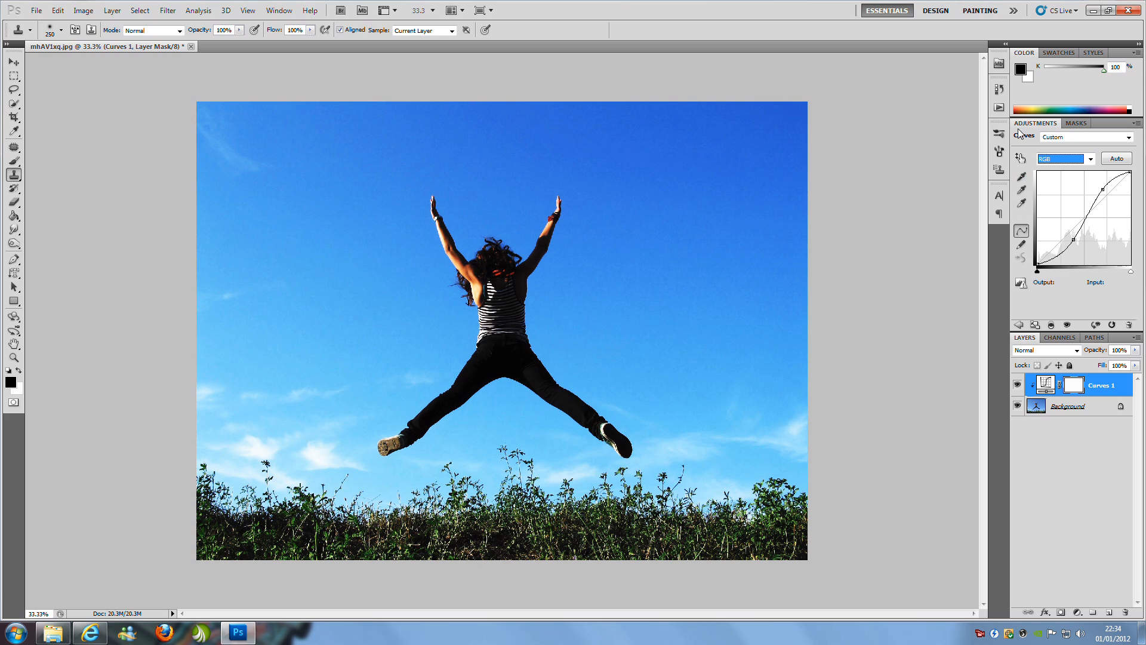
Step: Use the on-image adjustment tool to darken the sky tones and lighten the dark tones of the jumper's trousers
click(1022, 159)
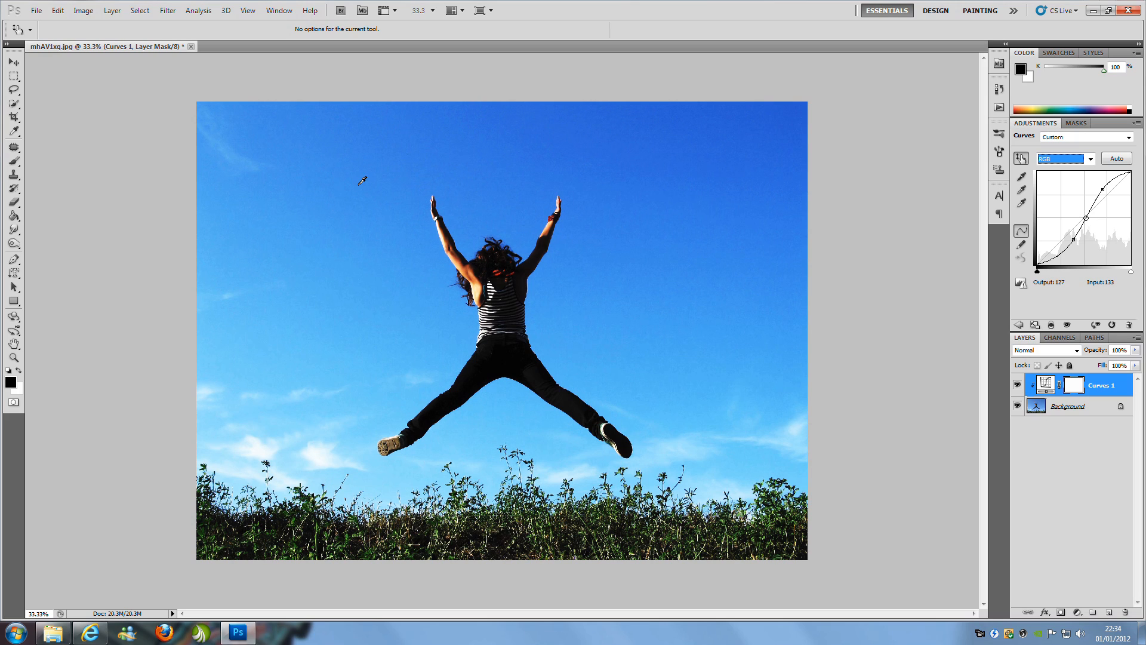
click(348, 215)
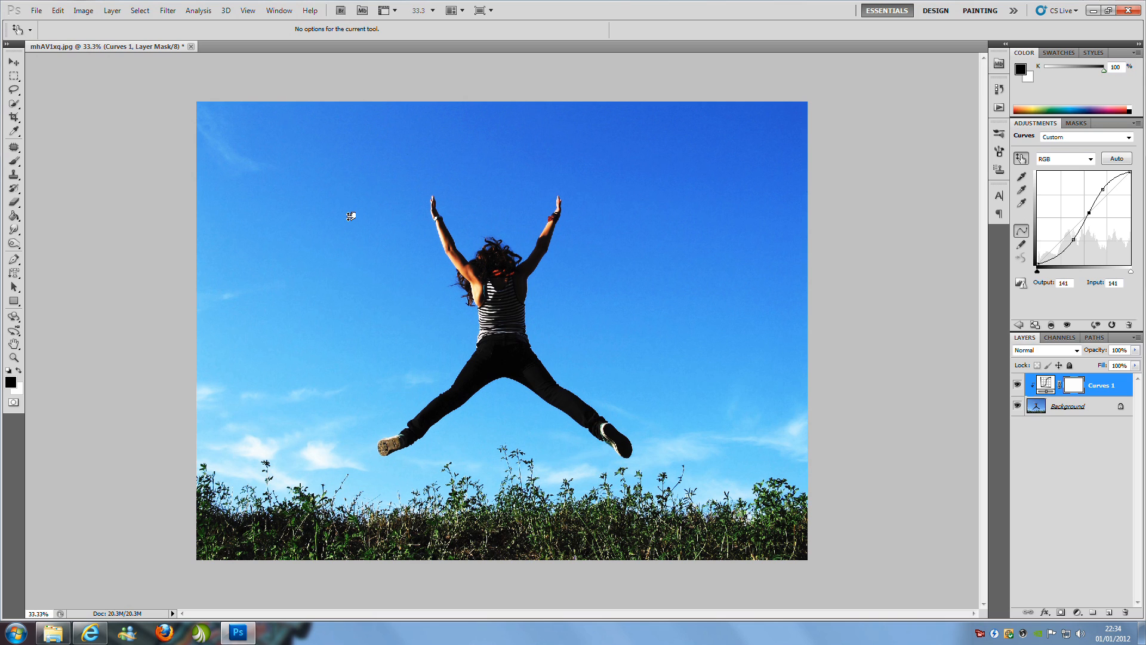
mouse_move(351, 216)
mouse_down()
mouse_move(346, 191)
mouse_move(341, 232)
mouse_up()
click(481, 369)
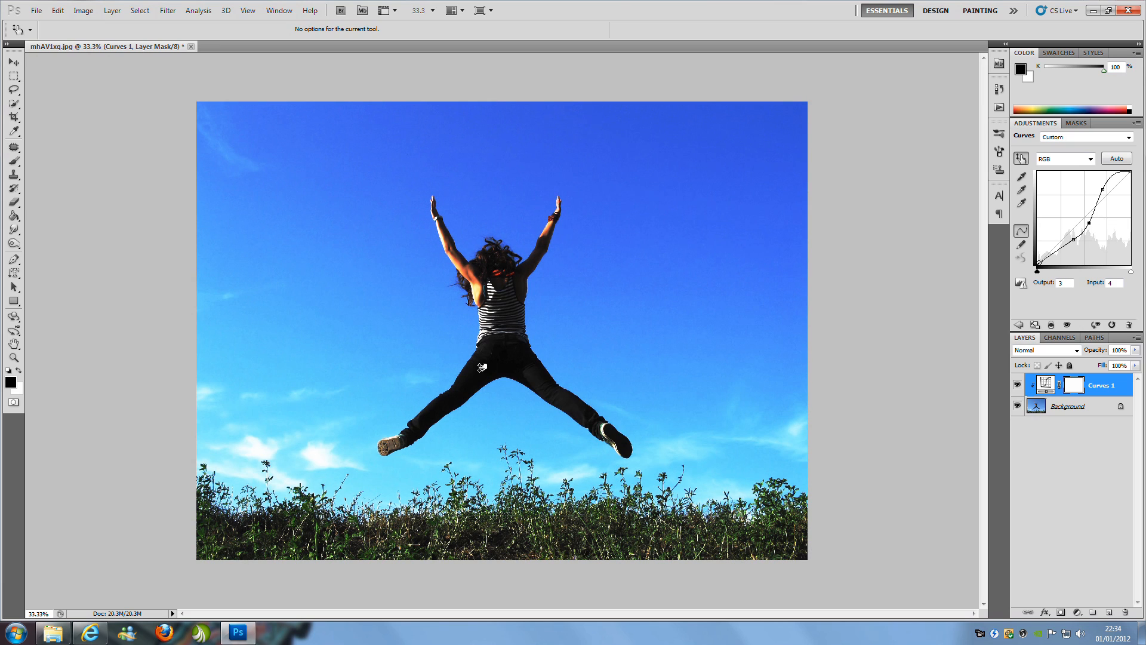
drag(478, 376, 480, 353)
click(513, 340)
Step: Undo all the curve edits and release the Curves layer's clipping to the Background
key(ctrl+z)
key(ctrl+alt+g)
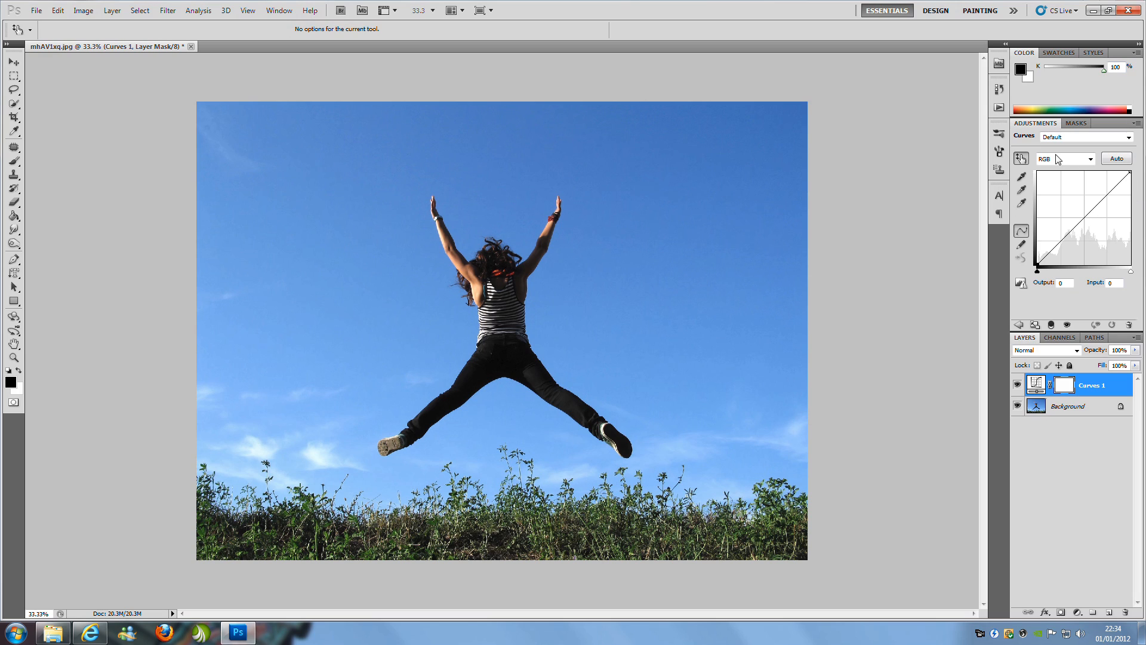
Step: Sample the black point from the jumper's dark trousers and the white point from the bright cloud above the grass
click(1022, 178)
click(480, 370)
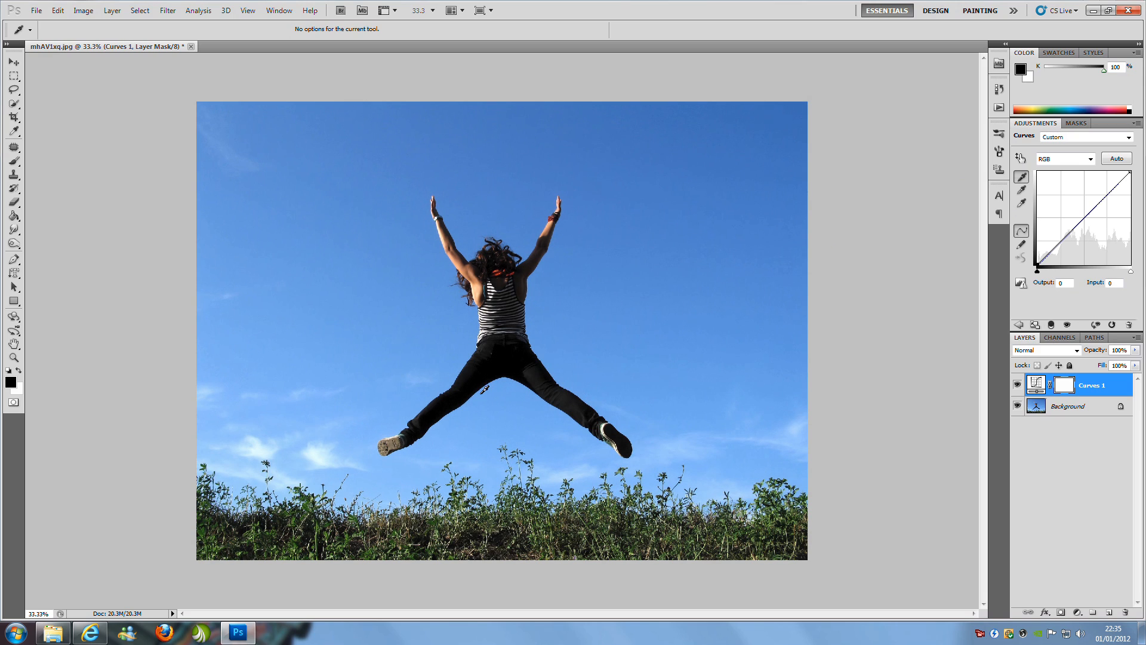
click(1022, 204)
click(322, 449)
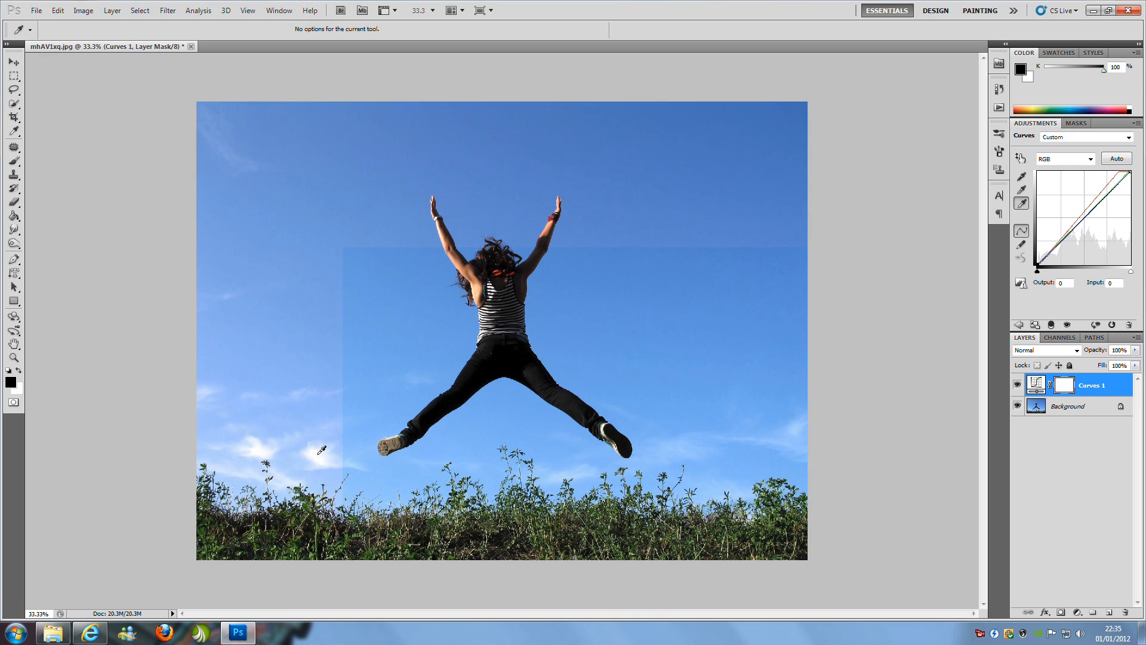